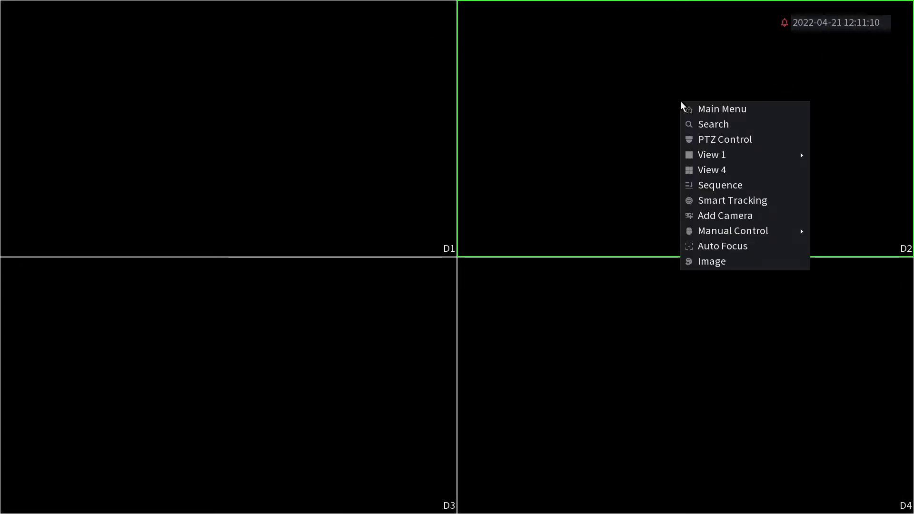
# Open the NVR main menu from the live view's context menu
pyautogui.click(694, 110)
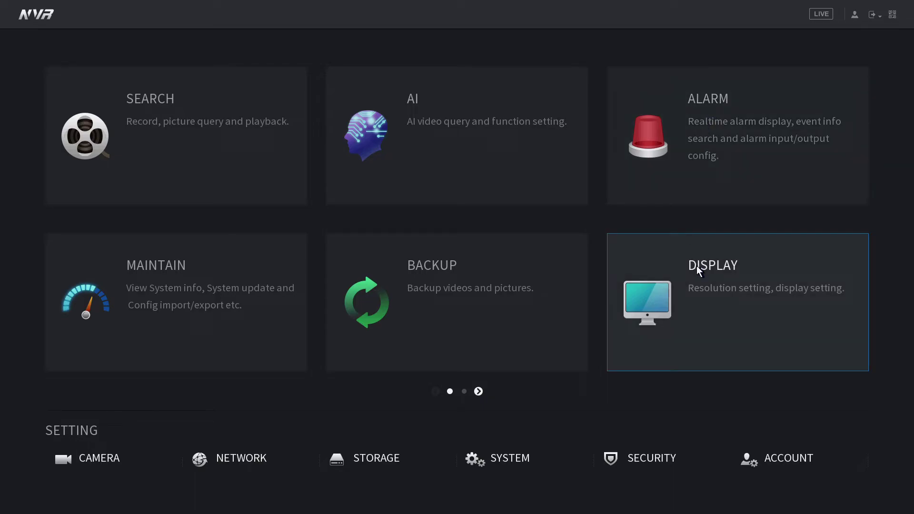
# Open the DISPLAY settings page from the main menu
pyautogui.click(735, 303)
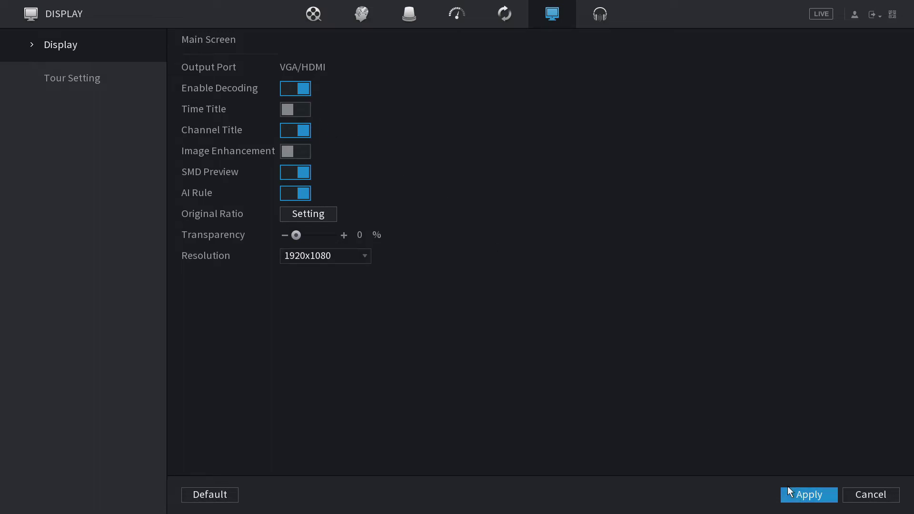
# Exit the Display page, with Time Title off, back to the main menu
pyautogui.rightClick(496, 241)
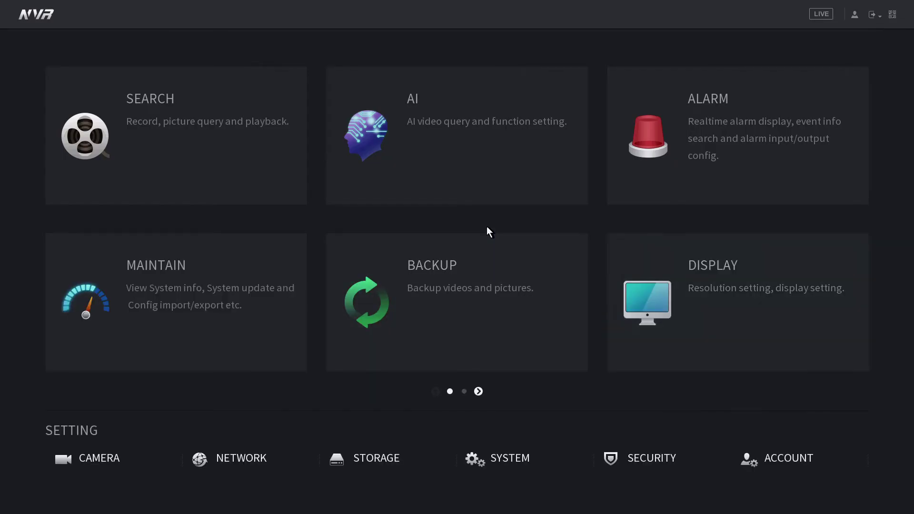